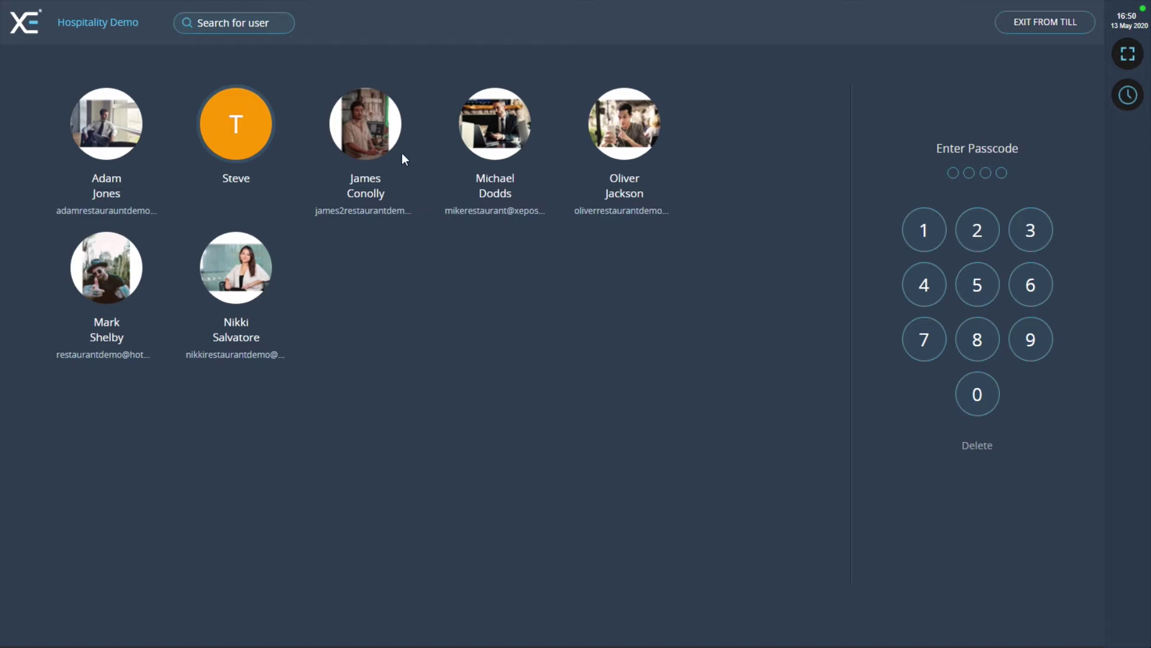
Sign in as a staff user and add Ostrich and Classic Beef burgers to the order.
left_click(381, 127)
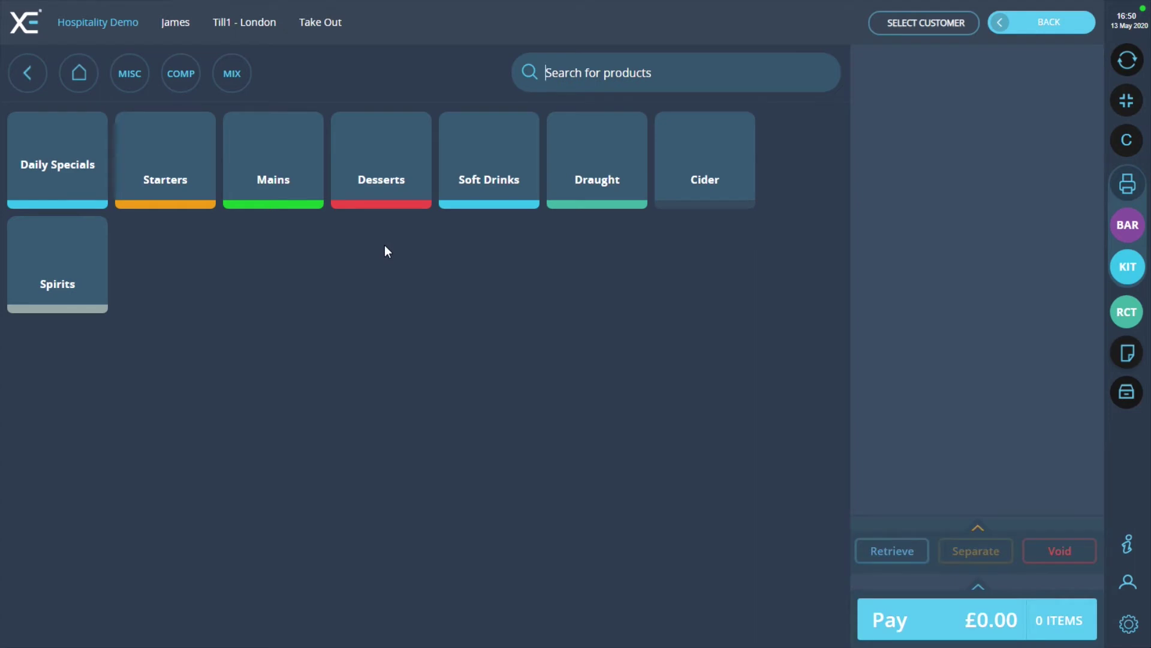
left_click(265, 195)
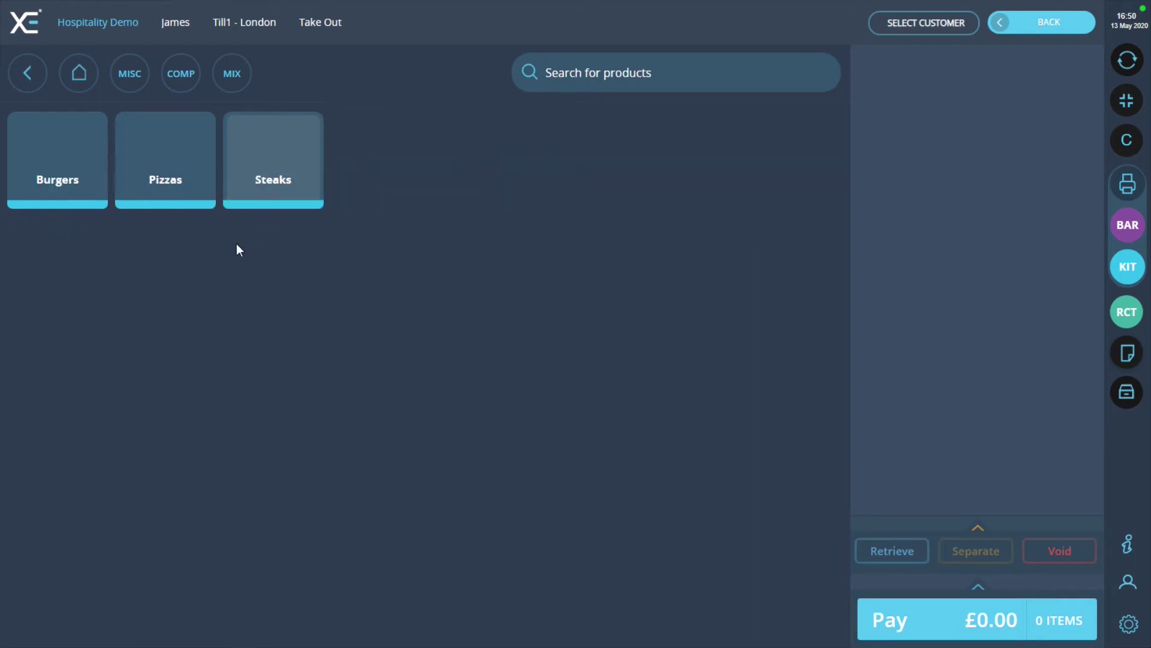
left_click(84, 199)
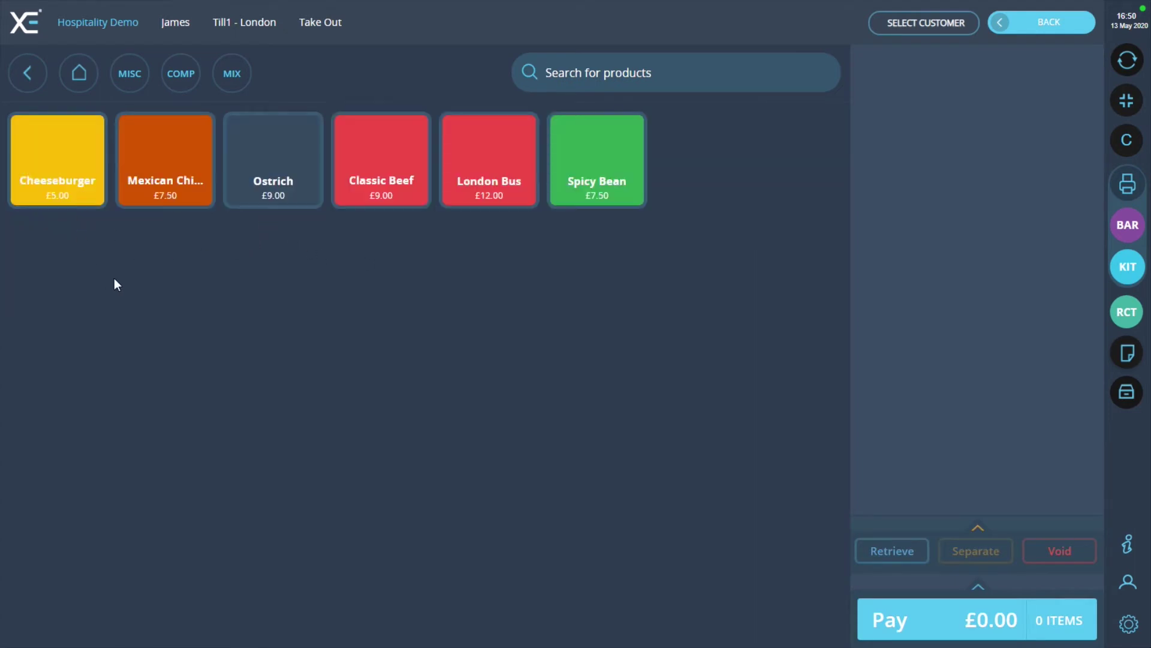
left_click(265, 201)
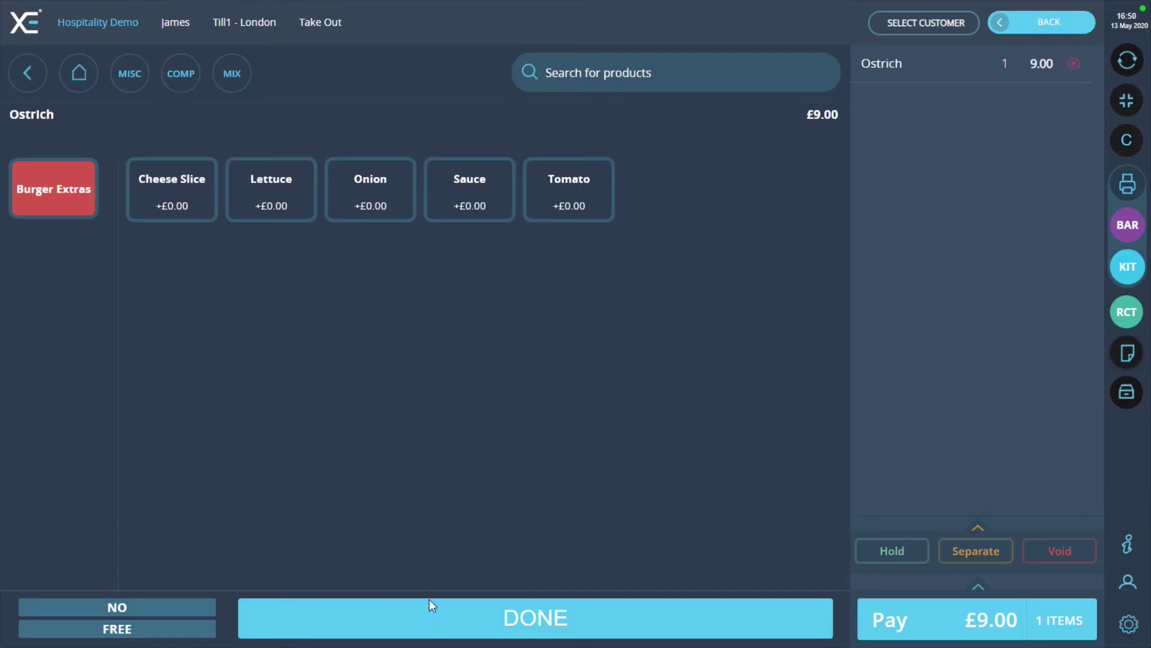
left_click(376, 197)
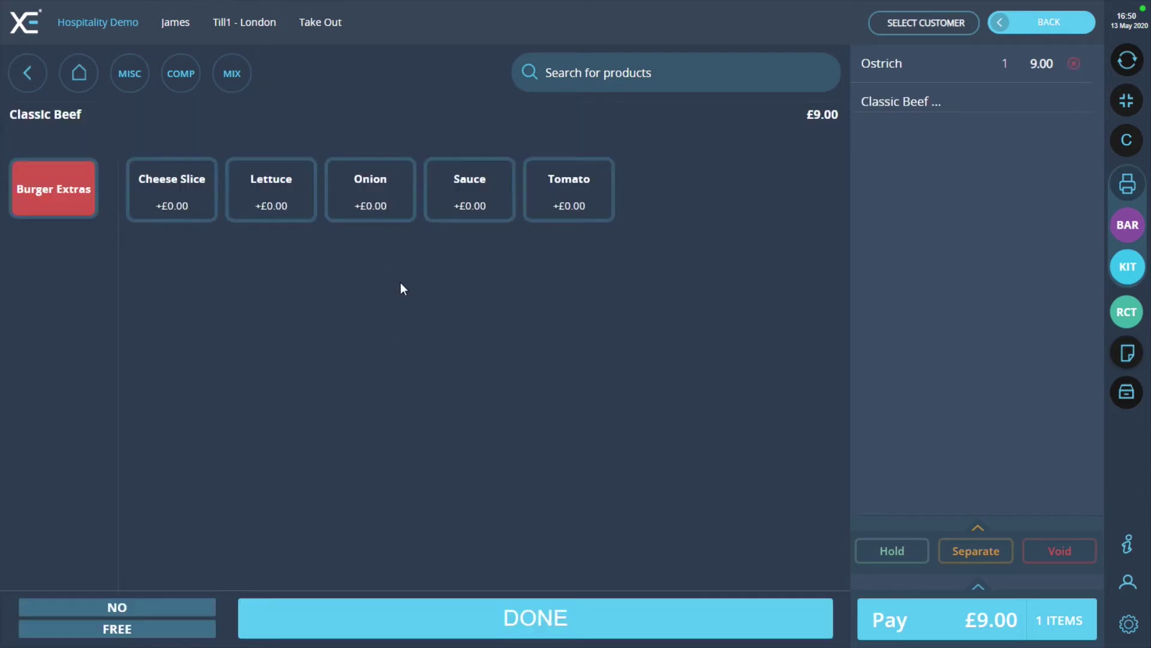
left_click(495, 635)
Add a Diet Coke and a Seven Up from Soft Drinks, bringing the total to £22.90.
left_click(80, 74)
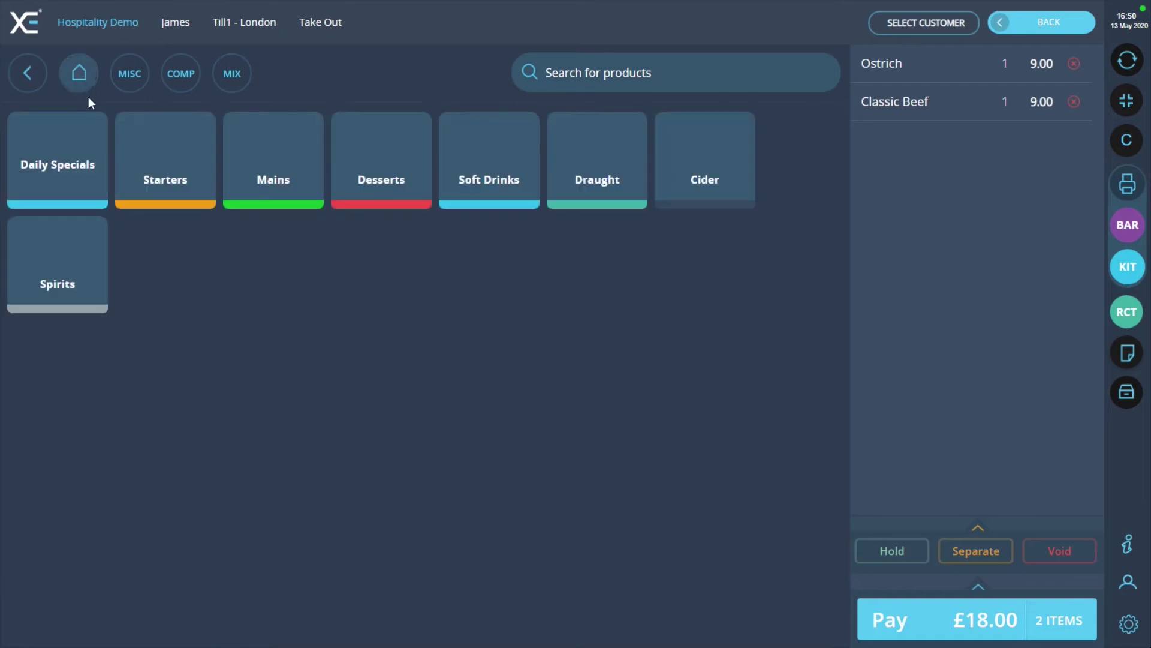
left_click(478, 187)
left_click(200, 198)
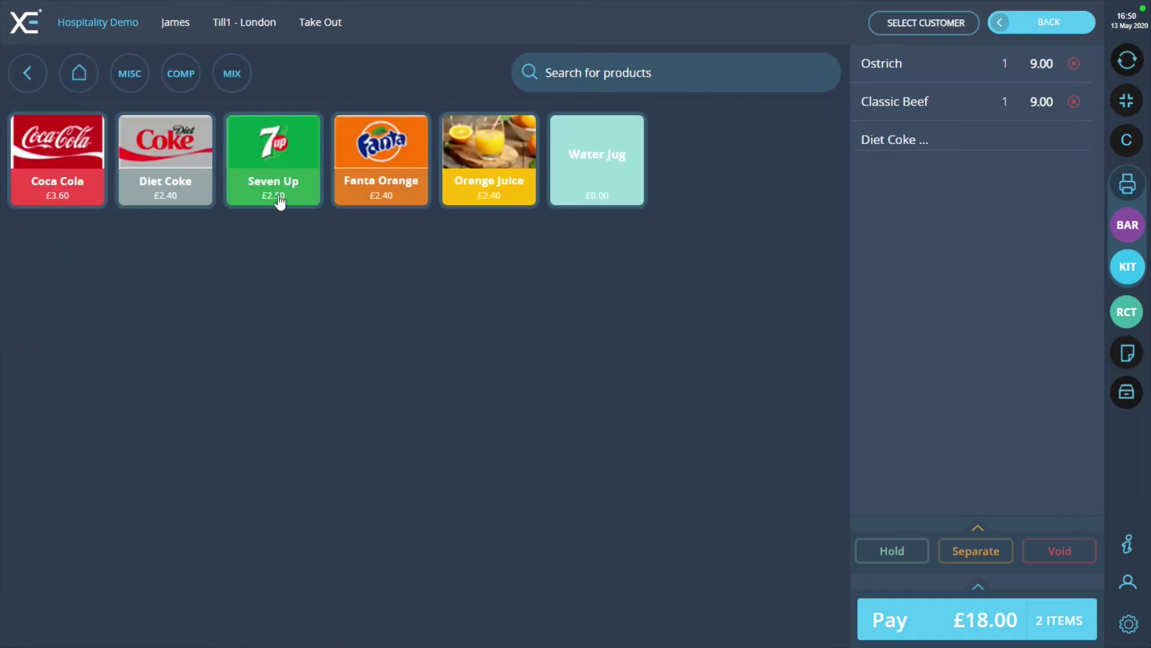
left_click(285, 192)
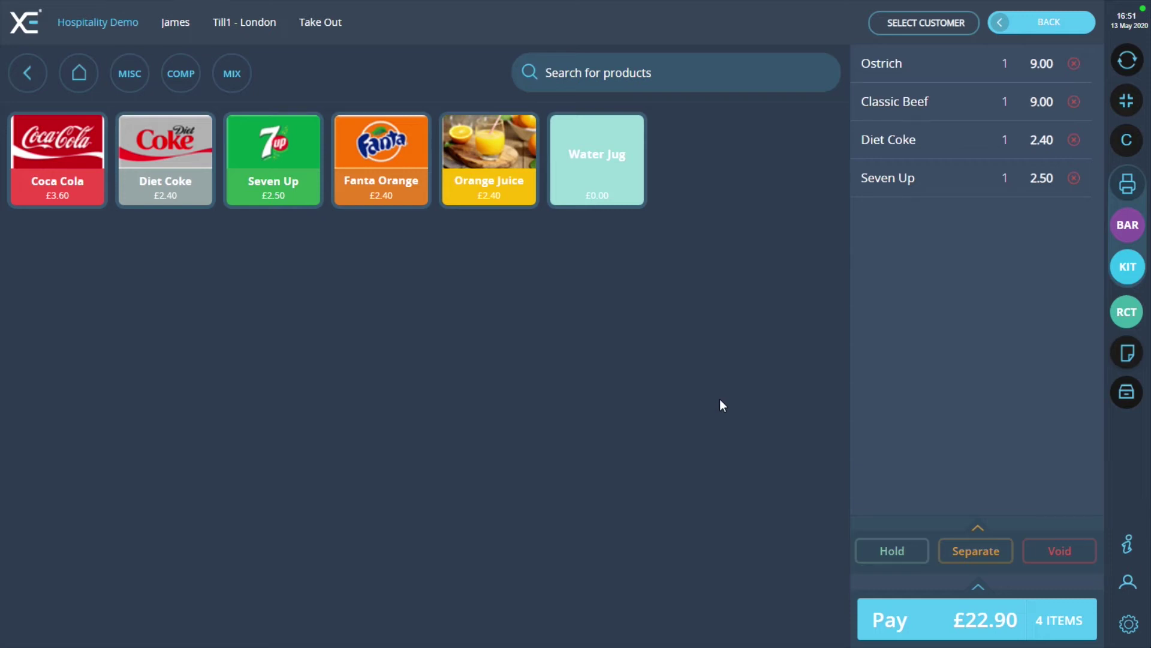
Open the Diet Coke line's details and bring up its Discount dialog.
left_click(907, 152)
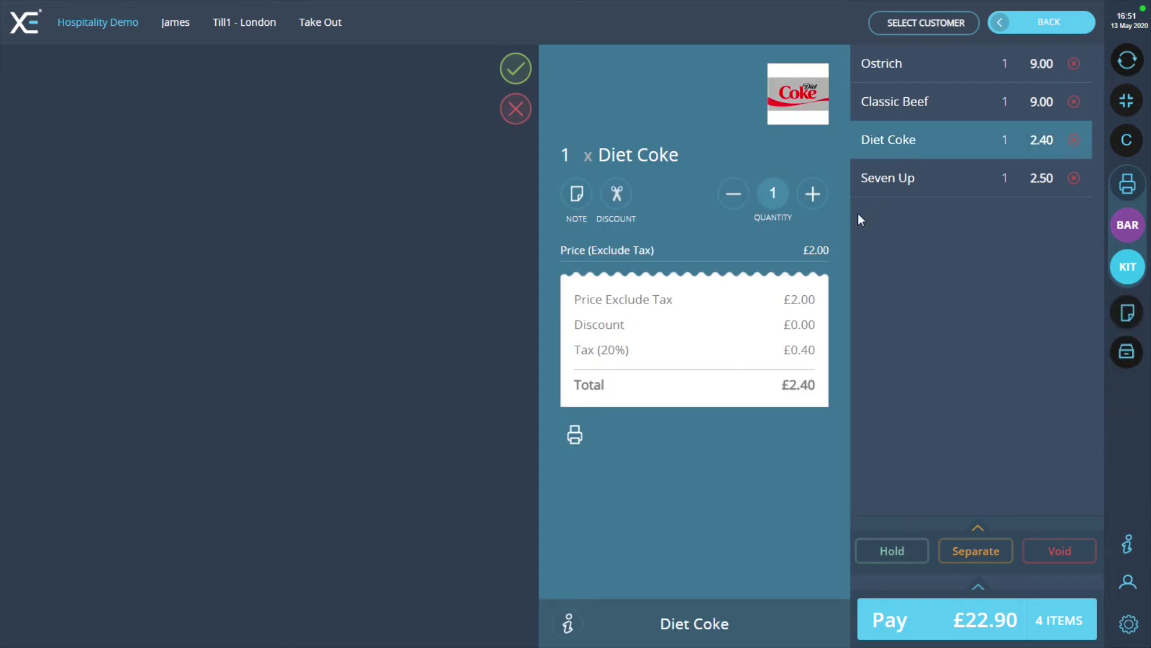
left_click(617, 194)
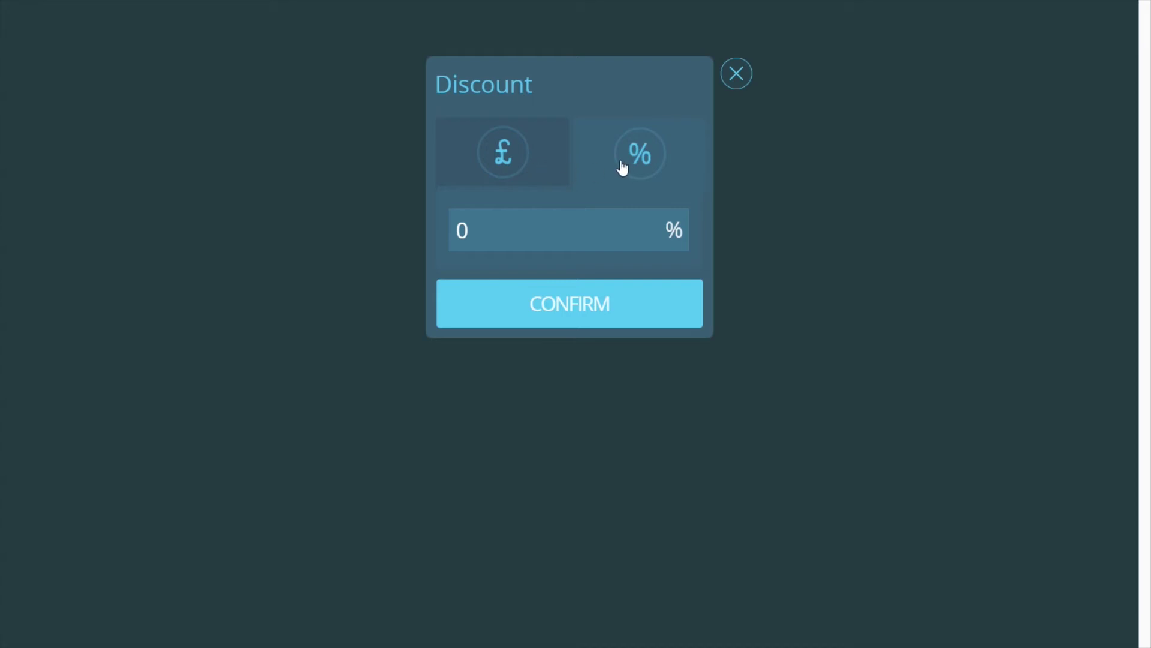
Set the Diet Coke discount to 25 in percentage mode.
left_click(526, 181)
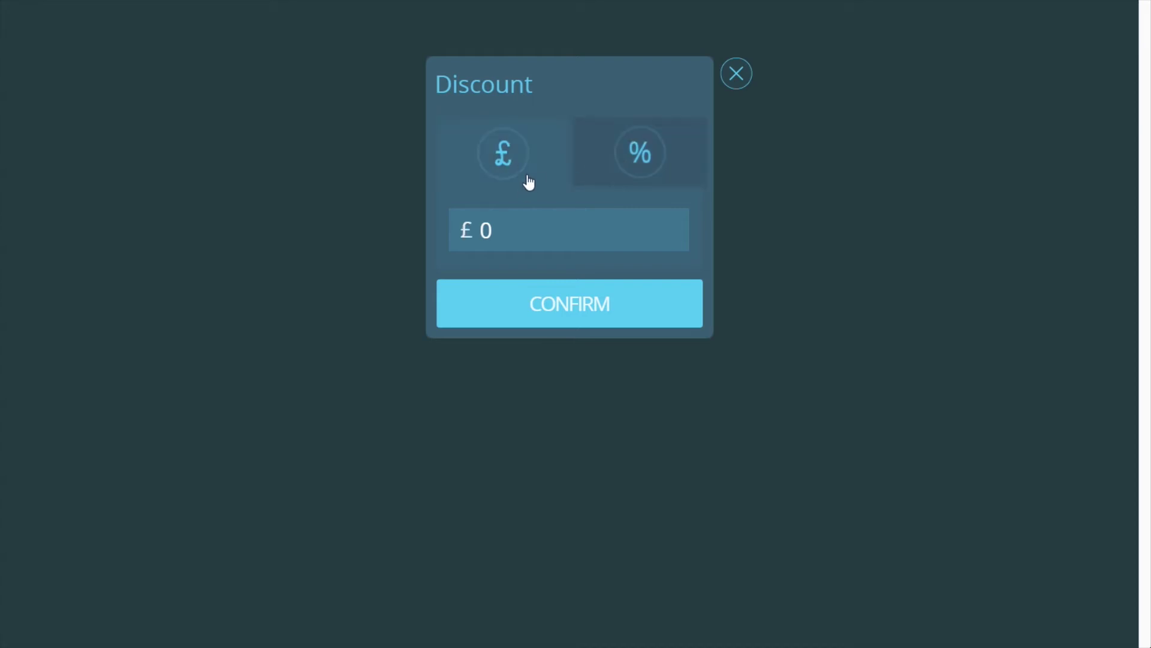
left_click(622, 157)
left_click(519, 236)
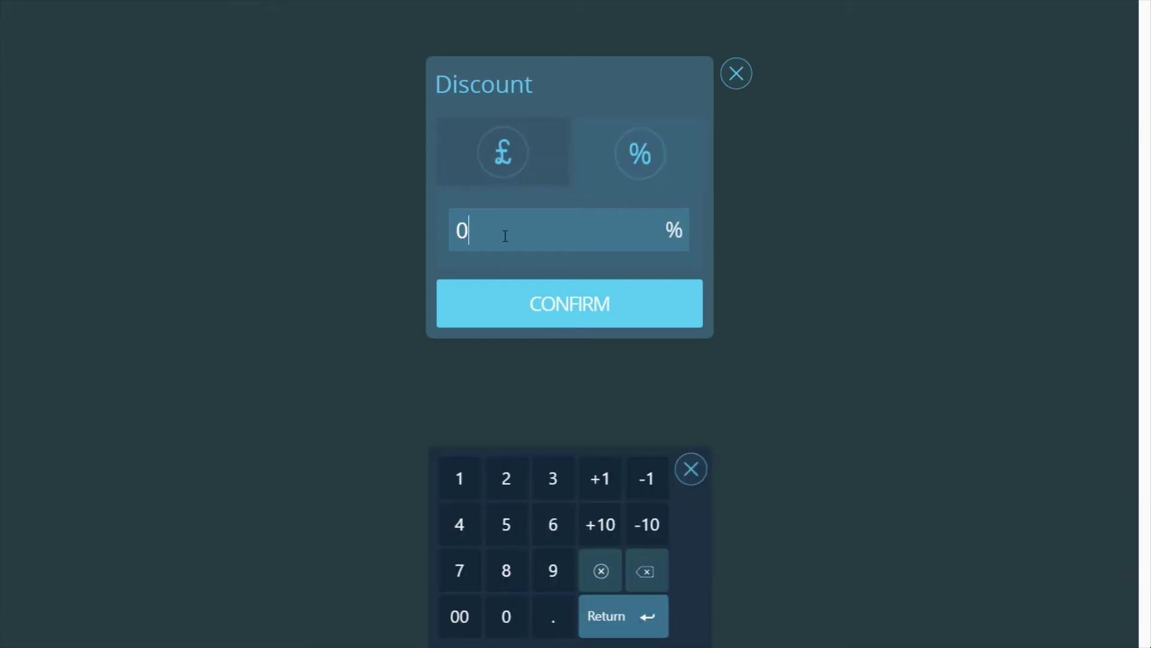
double_click(545, 253)
type("25")
left_click(562, 303)
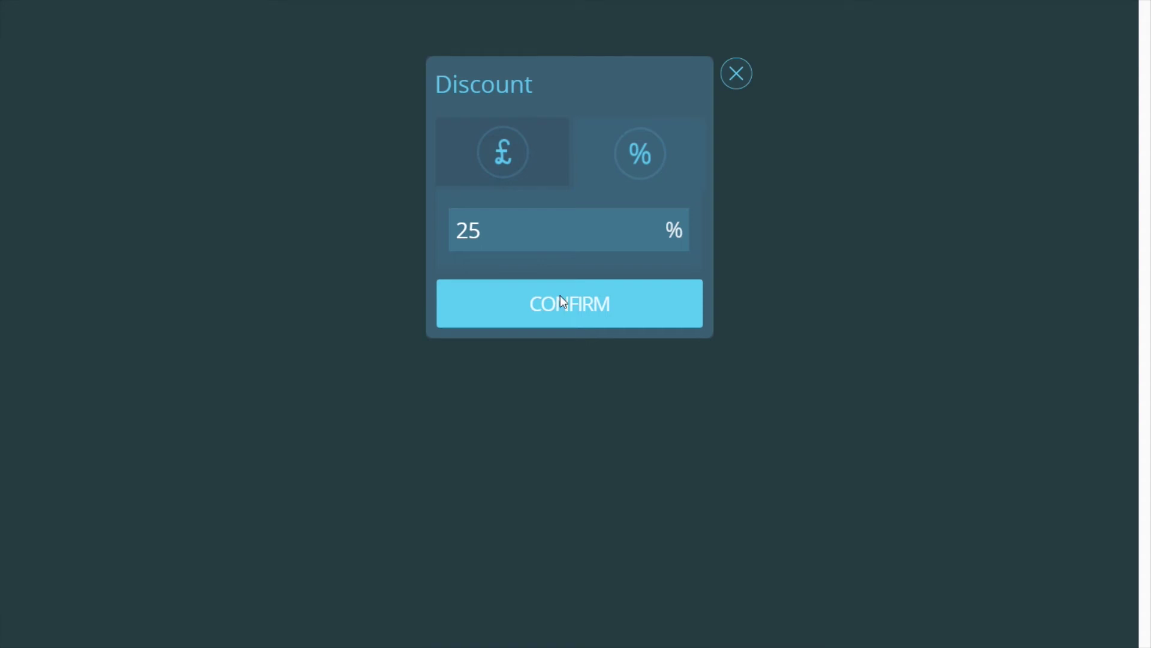
Confirm the 25% Diet Coke discount, dropping it to £1.80, and close the item details.
left_click(562, 303)
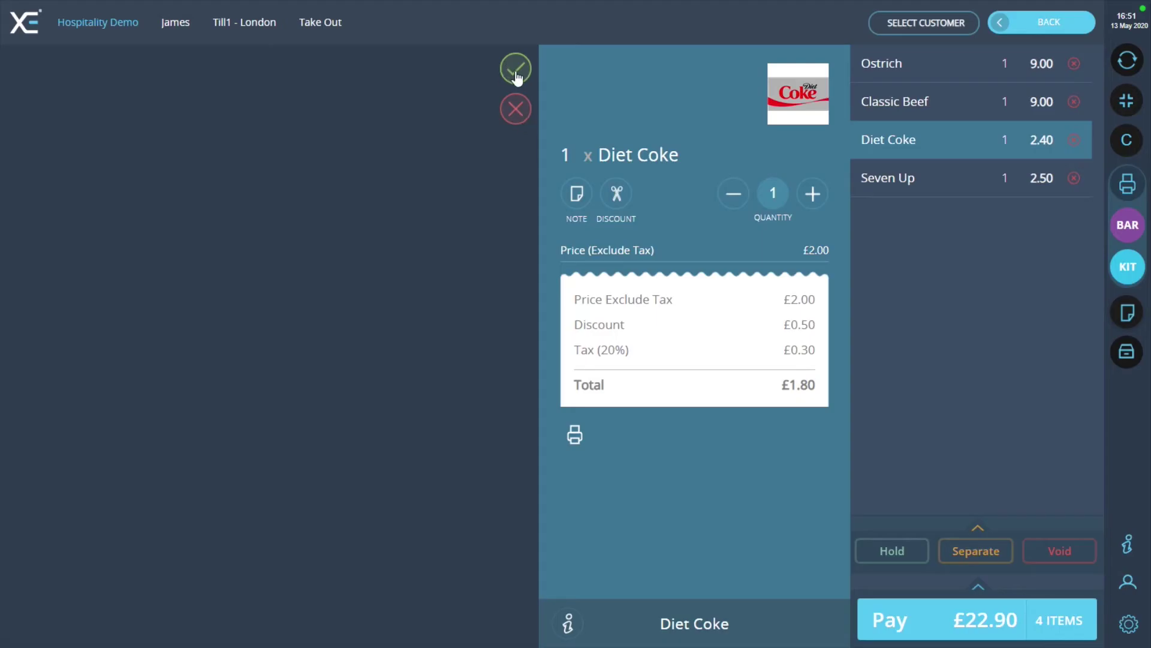
left_click(516, 71)
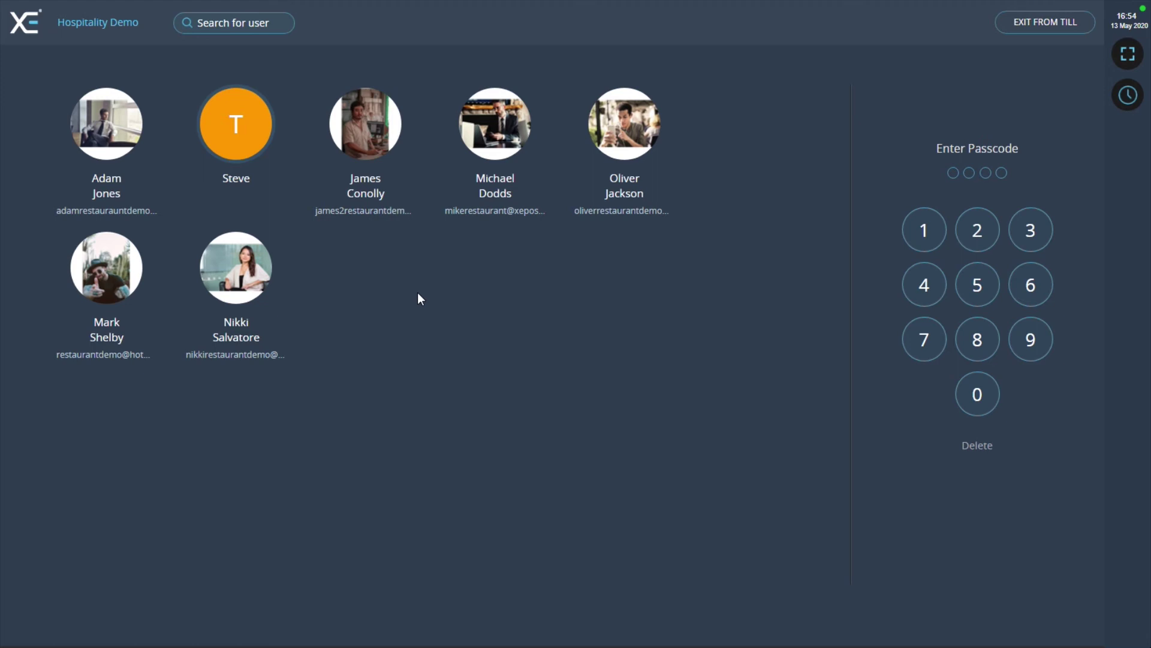
Sign in as another staff user and add two Cheeseburgers to a new order.
left_click(496, 150)
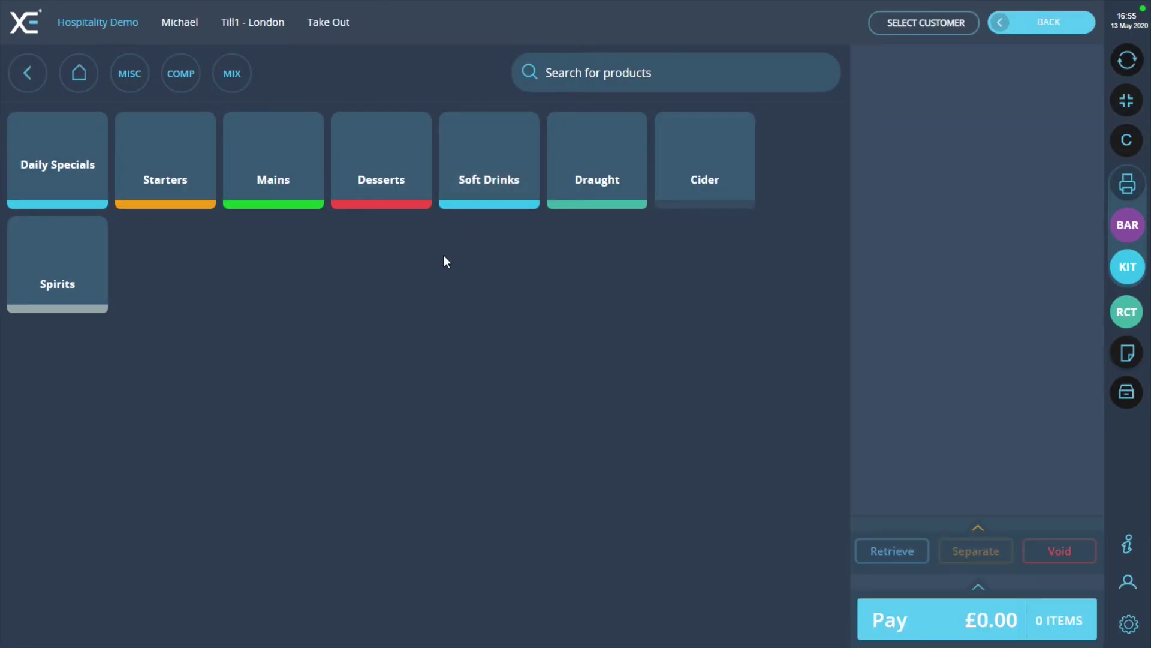
left_click(250, 204)
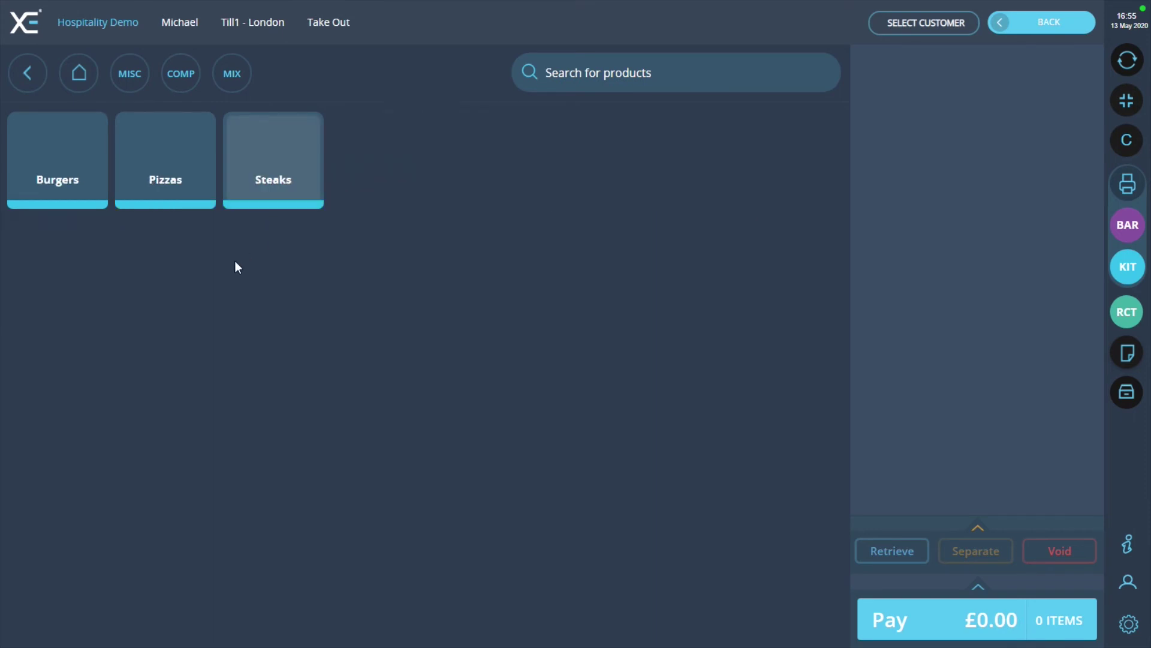
left_click(53, 203)
left_click(53, 200)
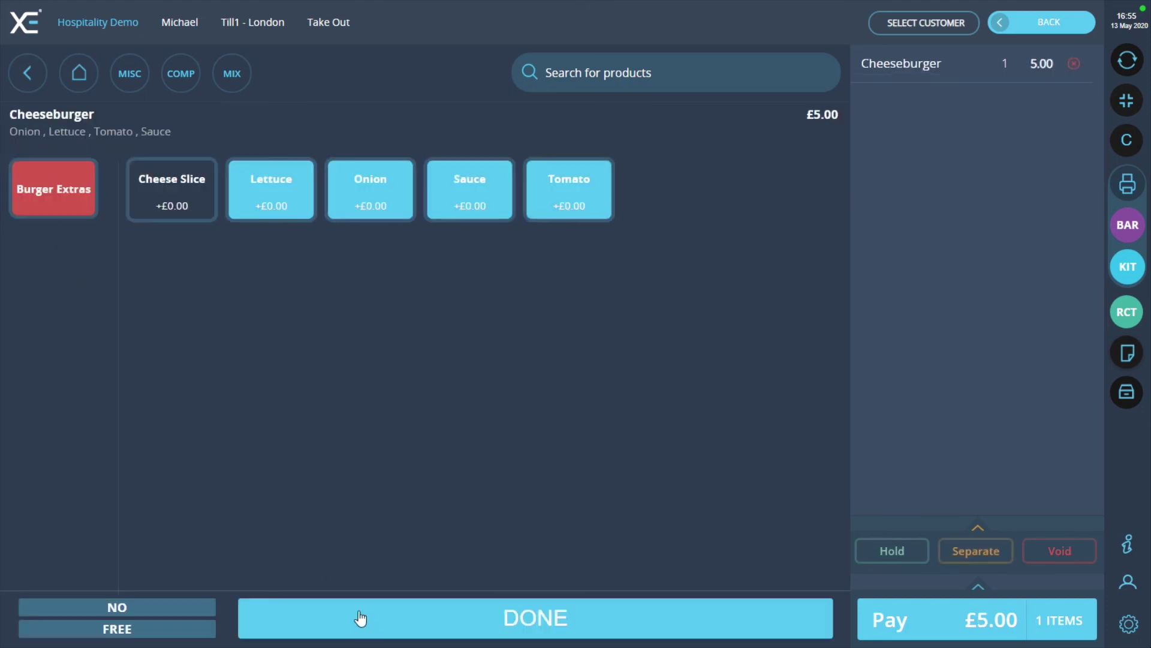
left_click(367, 620)
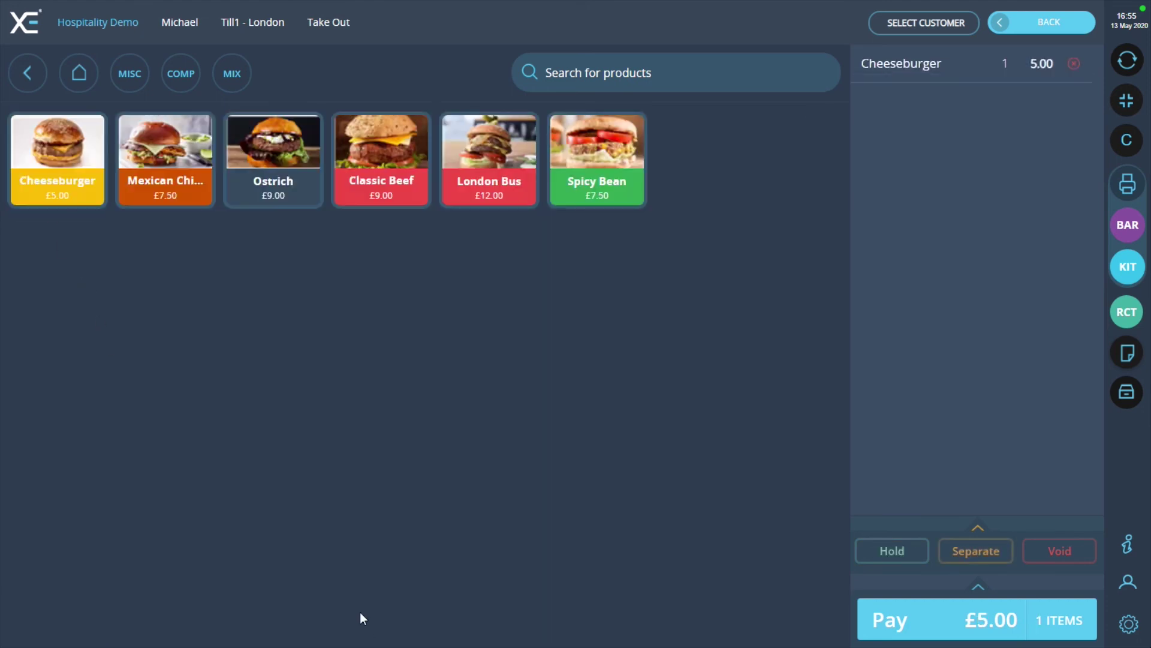
left_click(68, 187)
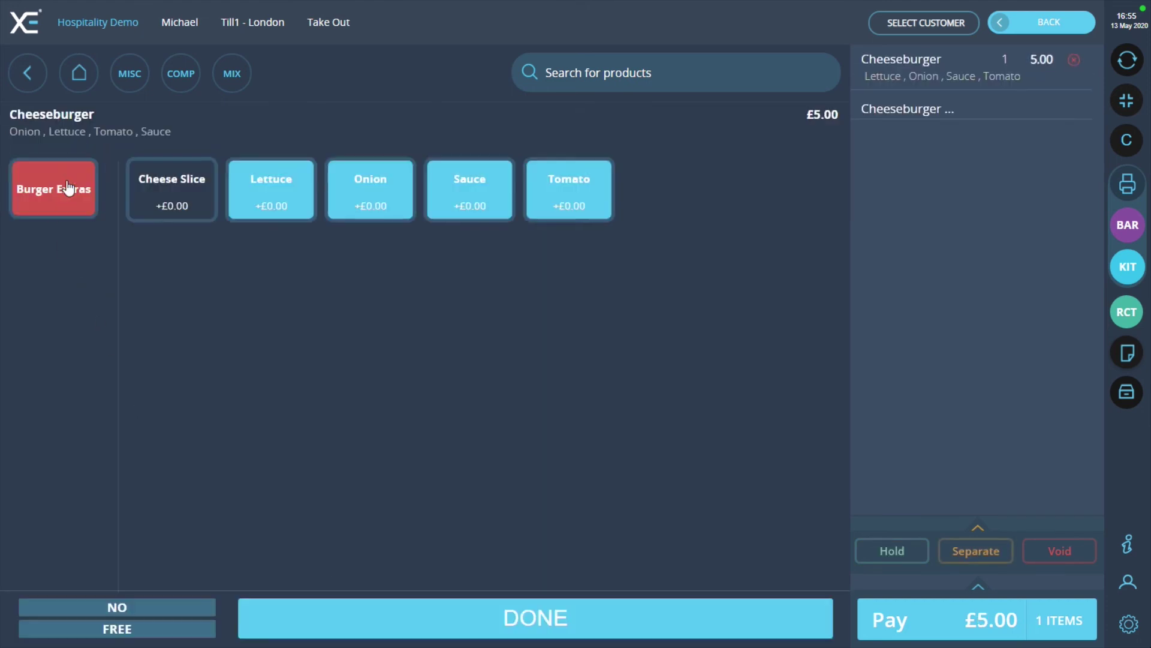
left_click(380, 620)
Add two Seven Ups from Soft Drinks, bringing the order to £15.00.
left_click(84, 75)
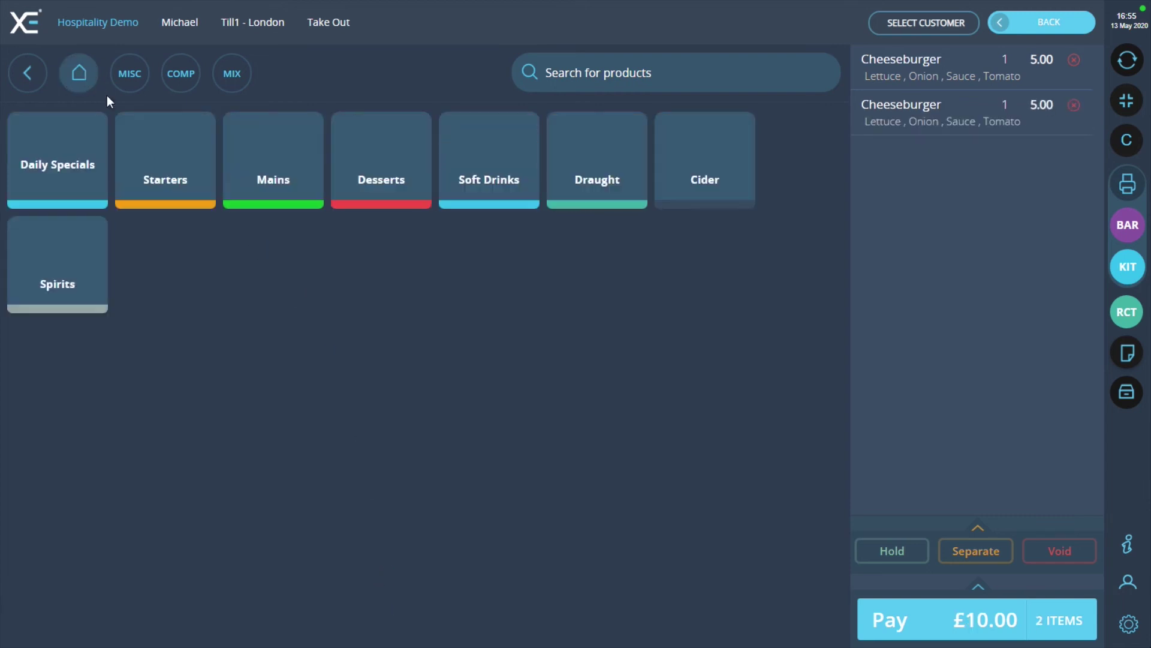
left_click(476, 198)
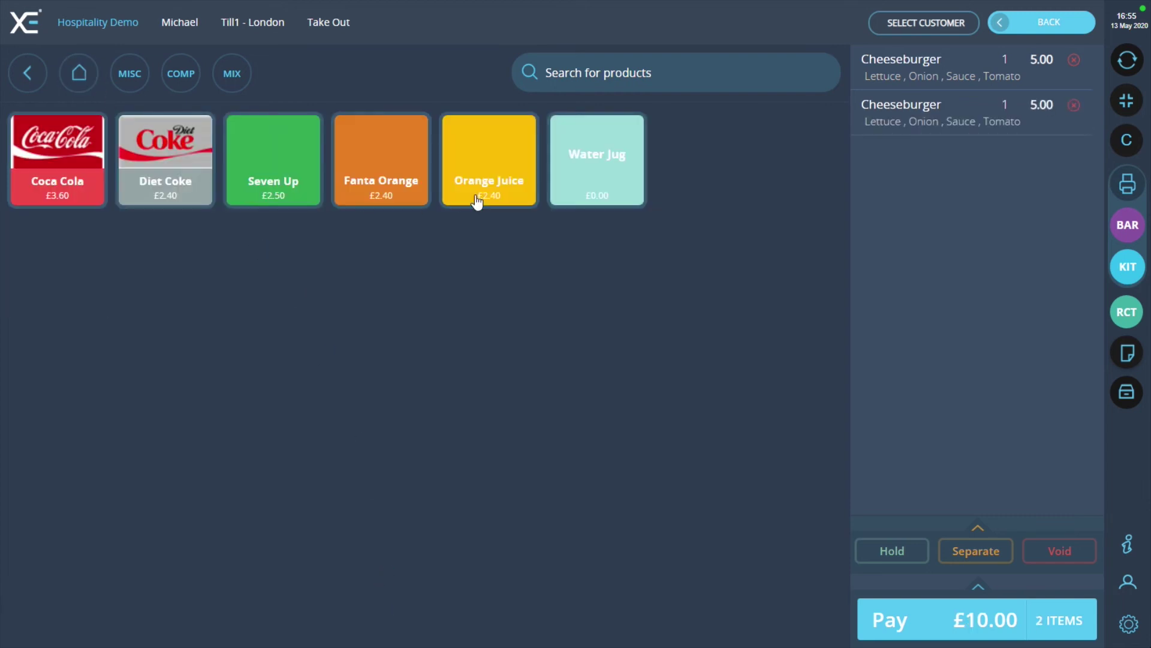
left_click(248, 200)
left_click(248, 200)
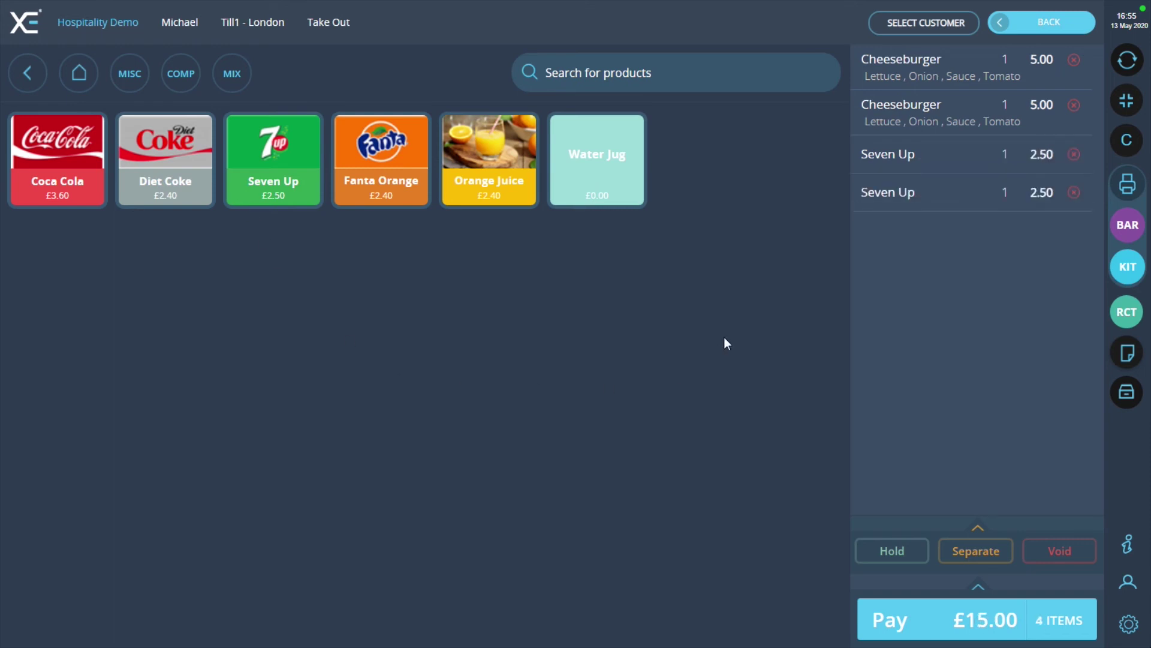
Enter a £5 pound-amount discount for the whole order.
left_click(976, 530)
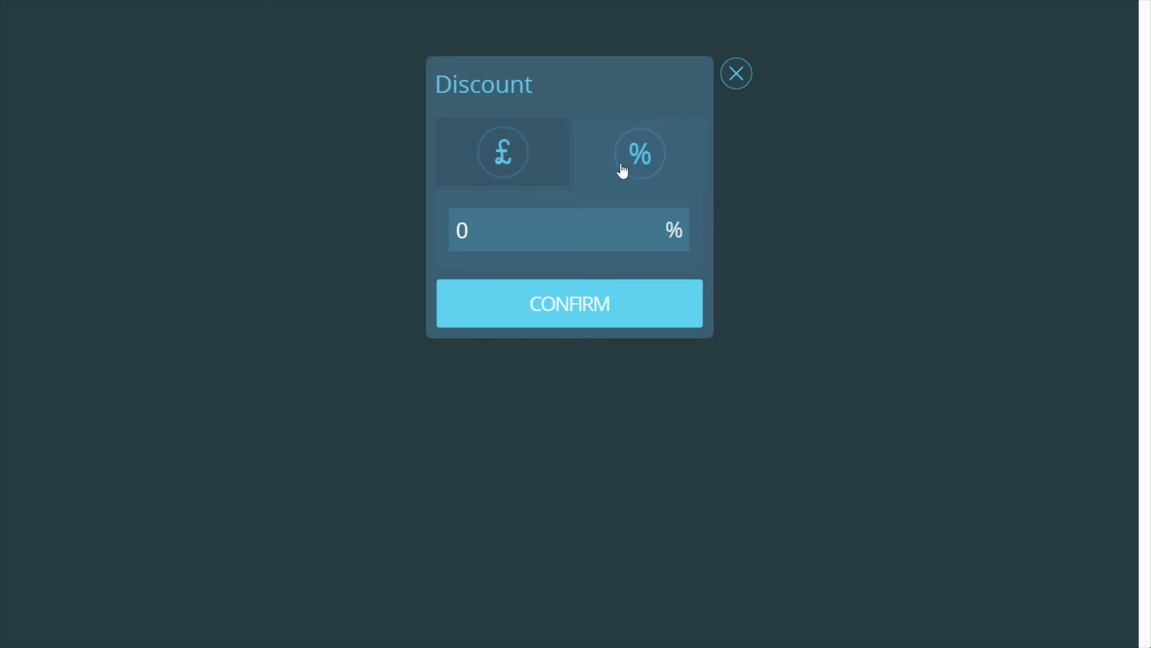
left_click(503, 178)
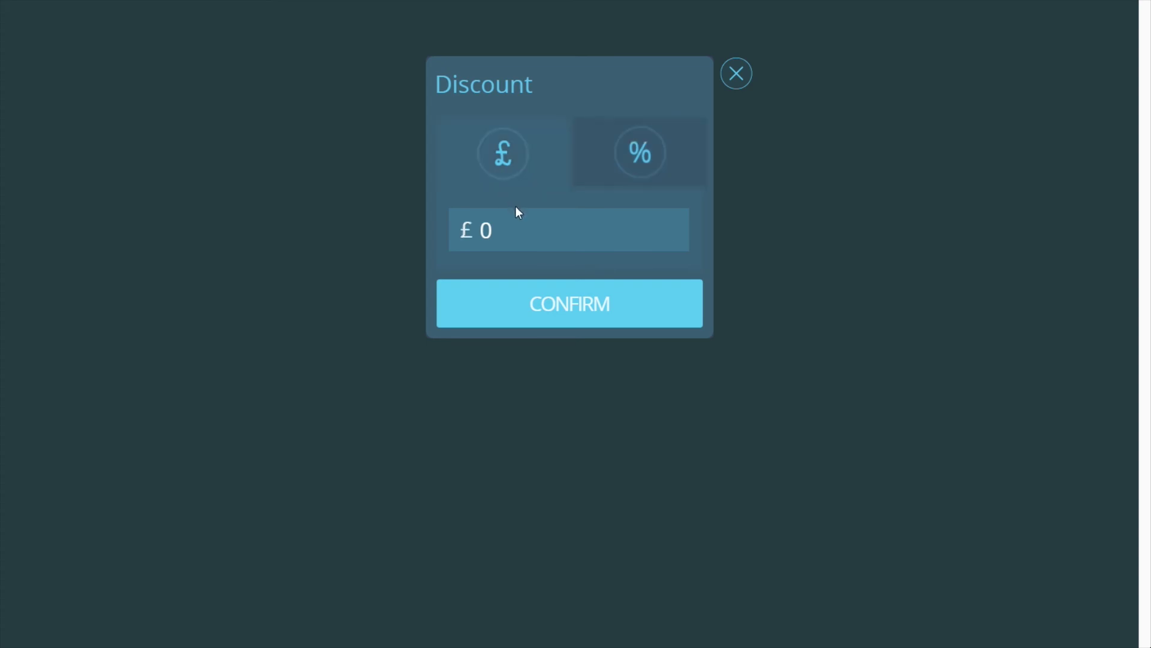
left_click(520, 230)
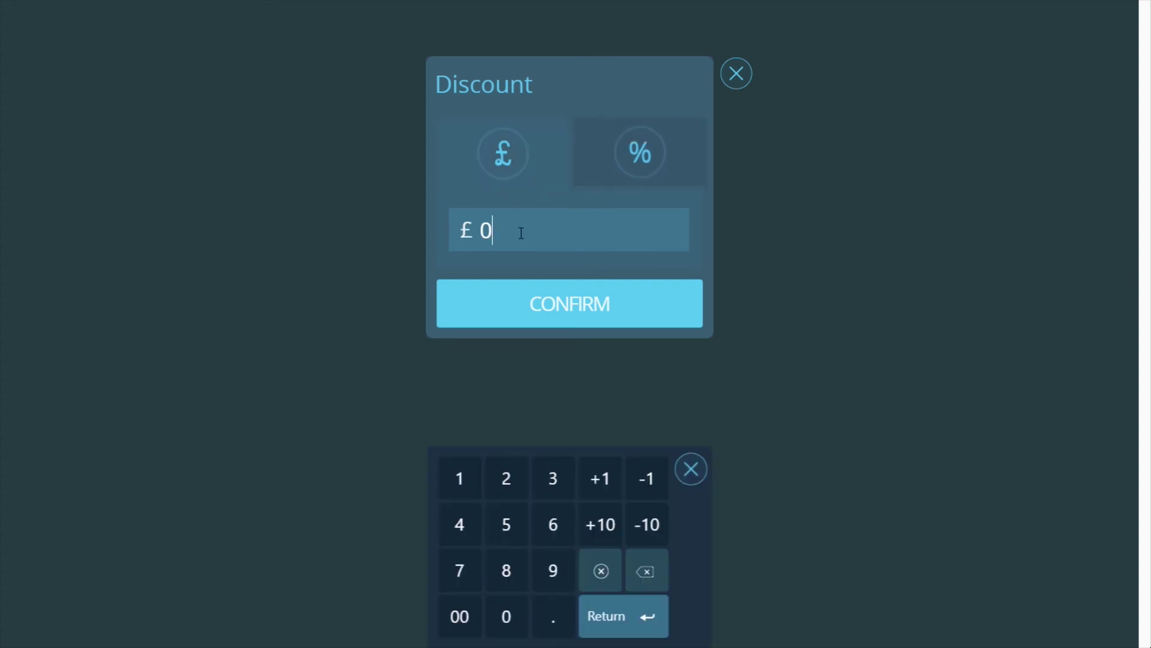
double_click(480, 227)
type("5")
left_click(558, 306)
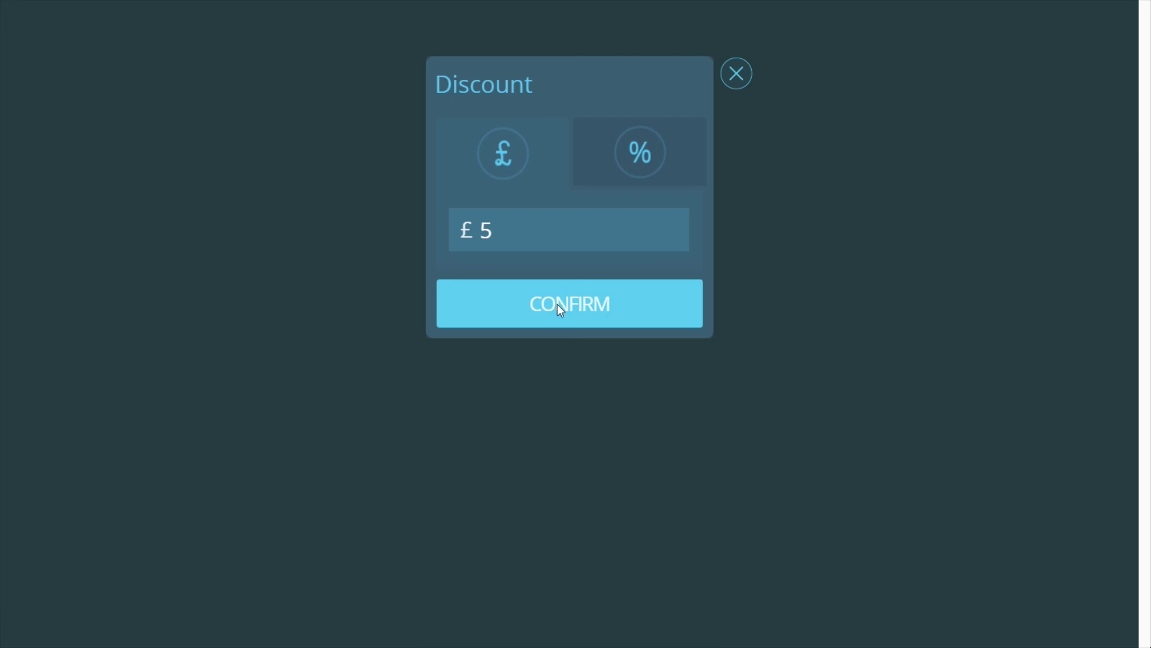
Confirm the £5 order discount so the Pay total becomes £10.00.
left_click(559, 307)
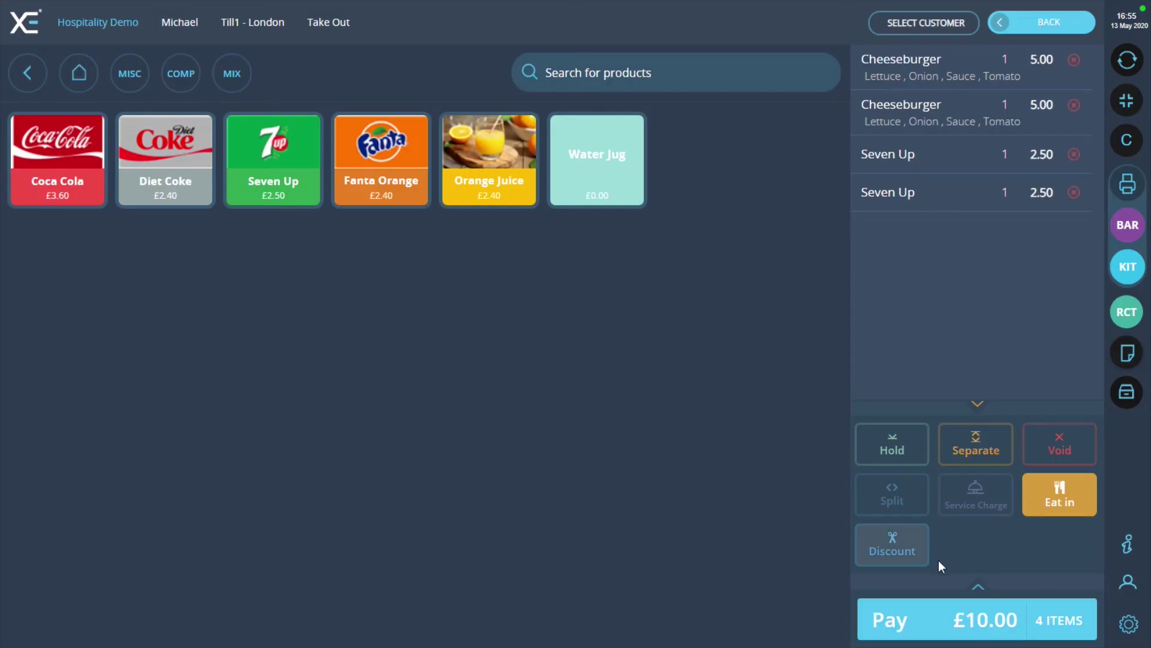